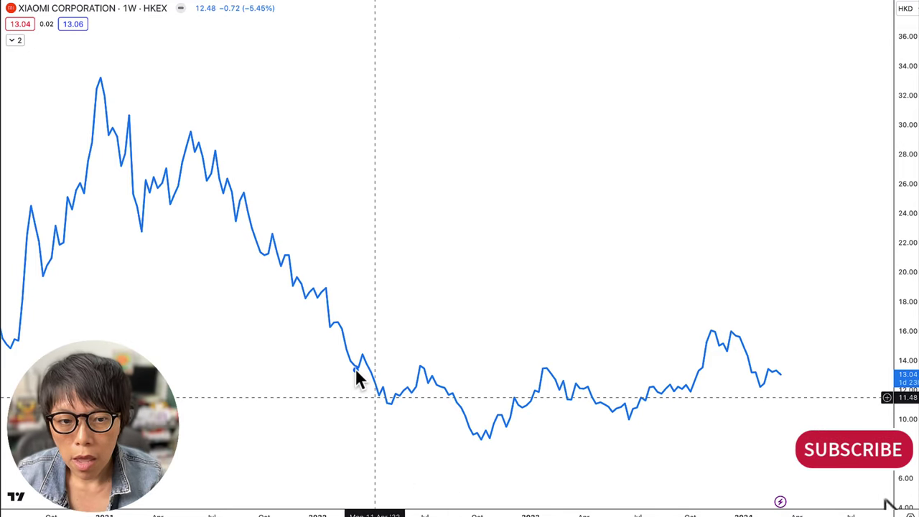
# Step: Sketch the inverted head-and-shoulders curves, a neckline near 14 and two arrows at its crossings on the weekly Xiaomi chart, and clear the sketch
pyautogui.moveTo(357, 354)
pyautogui.mouseDown()
pyautogui.moveTo(378, 393)
pyautogui.moveTo(425, 372)
pyautogui.moveTo(455, 424)
pyautogui.moveTo(494, 437)
pyautogui.moveTo(546, 375)
pyautogui.moveTo(625, 423)
pyautogui.moveTo(675, 402)
pyautogui.moveTo(708, 359)
pyautogui.mouseUp()
pyautogui.moveTo(410, 367); pyautogui.dragTo(795, 361)
pyautogui.moveTo(705, 371); pyautogui.dragTo(712, 379)
pyautogui.moveTo(752, 356); pyautogui.dragTo(754, 364)
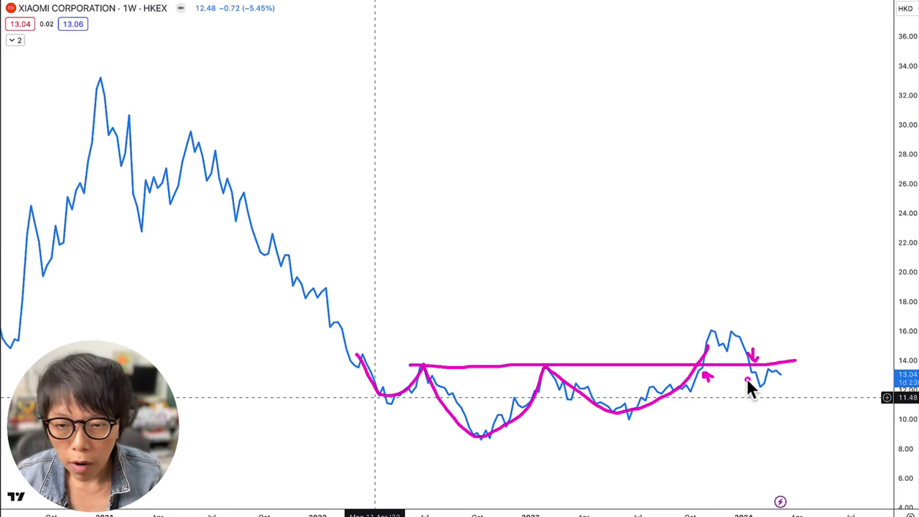
pyautogui.press('Escape')
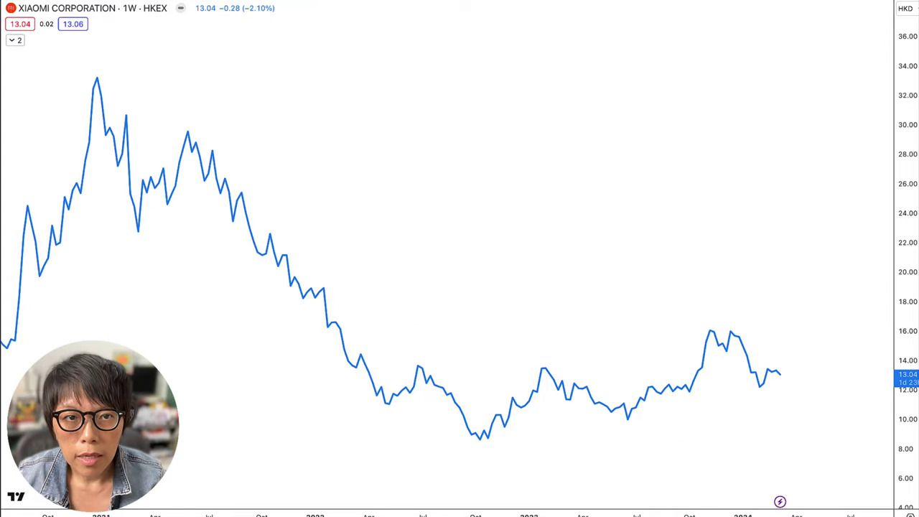
# Step: Switch the weekly Xiaomi chart to candlesticks and enlarge the price action from mid-2022 to March 2024
pyautogui.click(285, 2)
pyautogui.scroll(5, 681, 331)
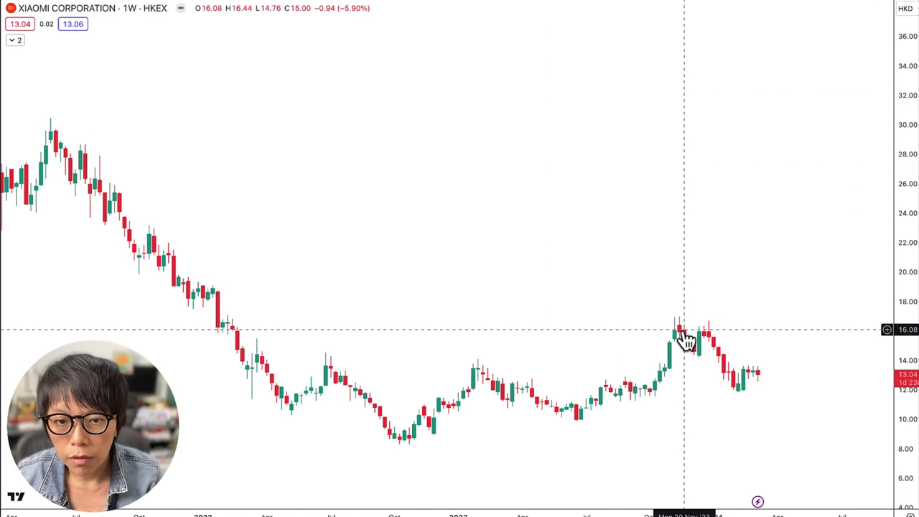
pyautogui.moveTo(862, 393); pyautogui.dragTo(790, 273)
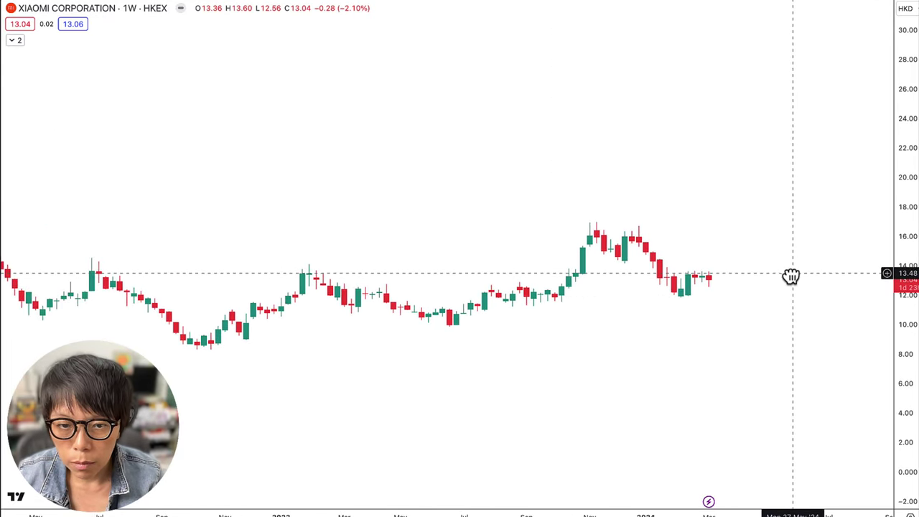
pyautogui.moveTo(905, 324); pyautogui.dragTo(915, 4)
pyautogui.moveTo(711, 430); pyautogui.dragTo(716, 372)
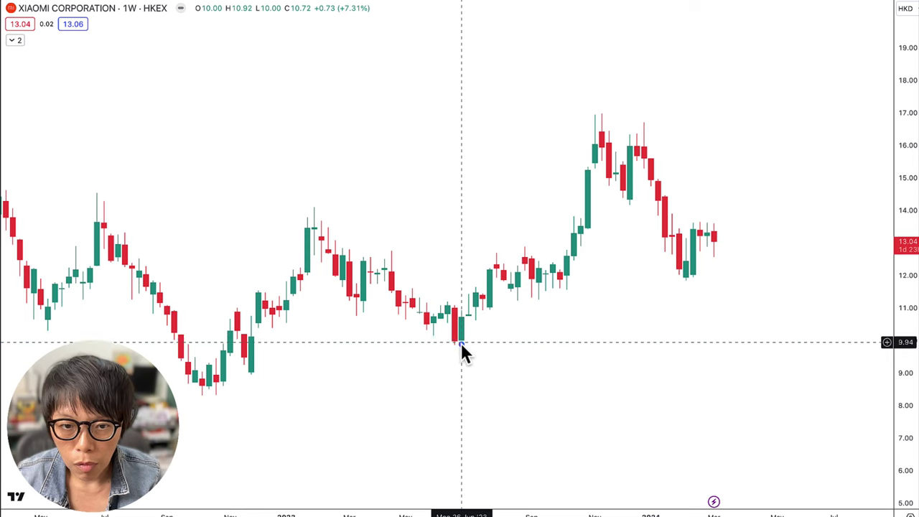
# Step: Sketch an upward arrow from the June 2023 low to the November peak, circle the latest candles, and clear the marks
pyautogui.moveTo(460, 342)
pyautogui.mouseDown()
pyautogui.moveTo(587, 188)
pyautogui.moveTo(595, 126)
pyautogui.mouseUp()
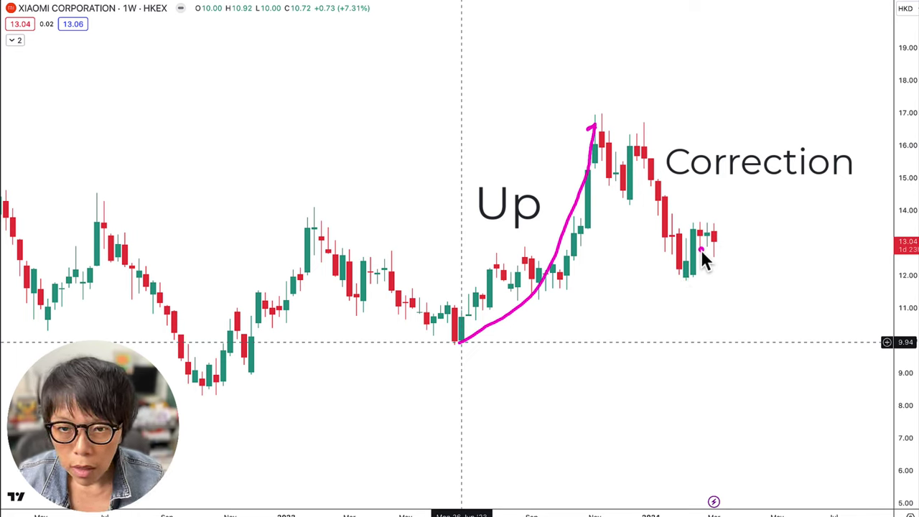
pyautogui.moveTo(730, 216)
pyautogui.mouseDown()
pyautogui.moveTo(708, 201)
pyautogui.moveTo(641, 233)
pyautogui.mouseUp()
pyautogui.moveTo(681, 291); pyautogui.dragTo(734, 225)
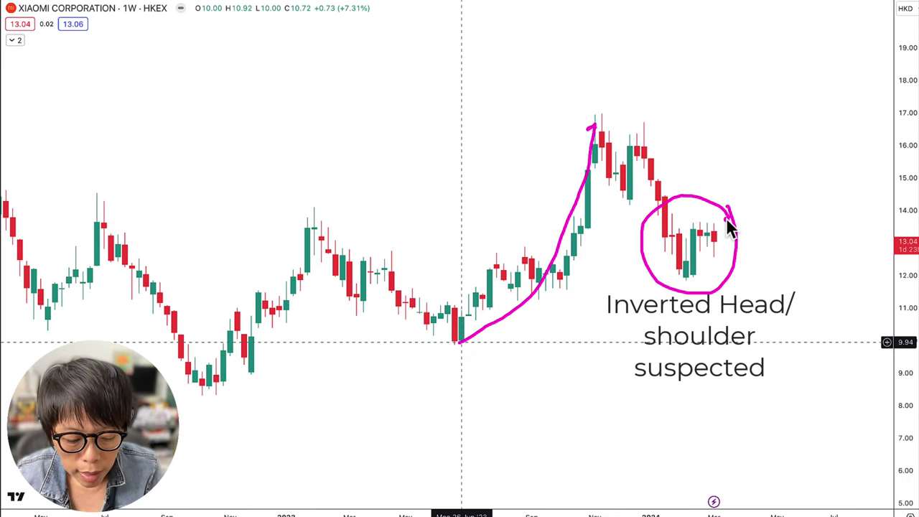
pyautogui.press('Escape')
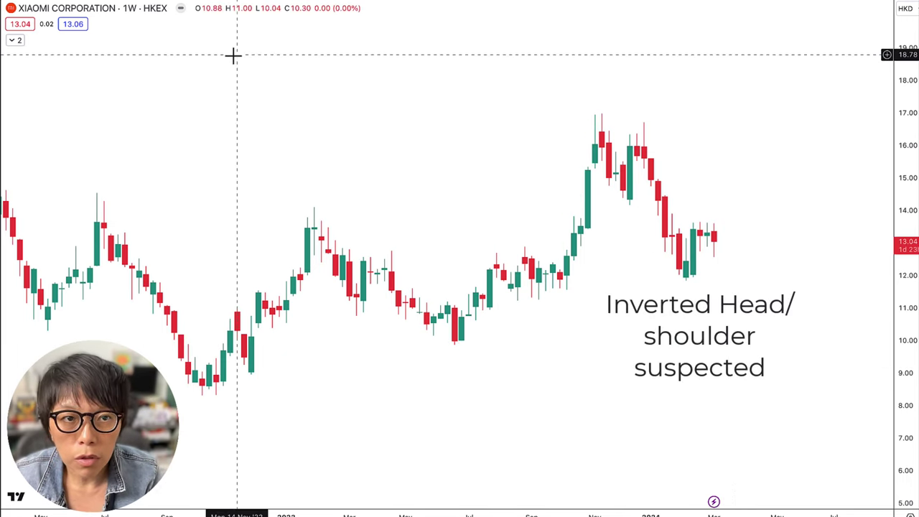
# Step: Switch the Xiaomi chart to a line chart on the daily interval and bring the recent months into view
pyautogui.click(307, 1)
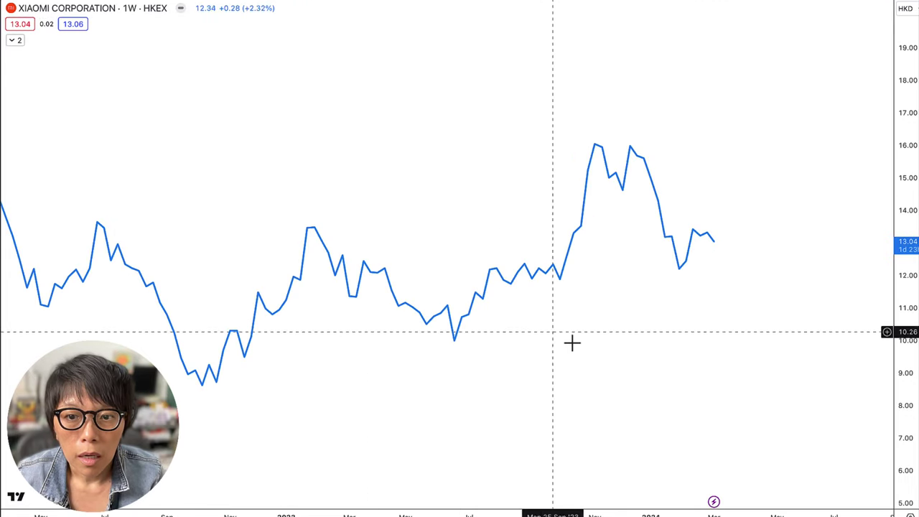
pyautogui.click(164, 1)
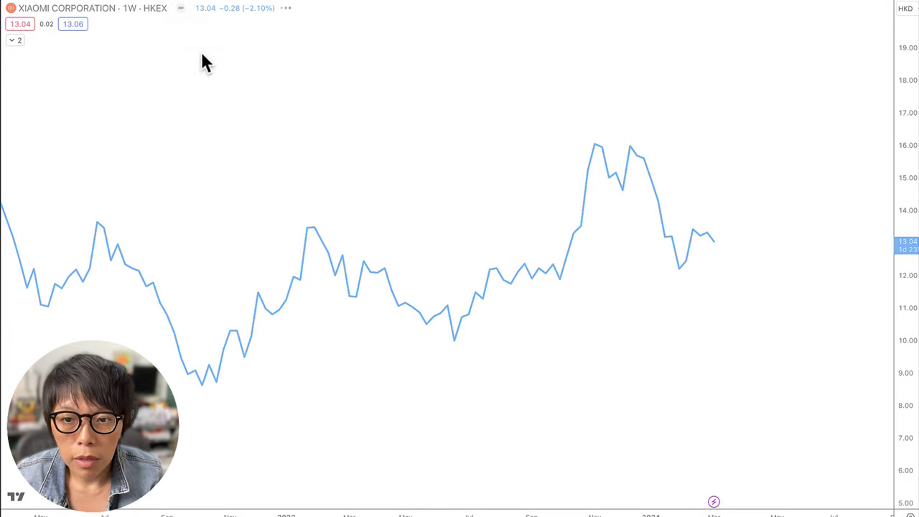
pyautogui.scroll(-4, 731, 400)
pyautogui.moveTo(635, 408); pyautogui.dragTo(591, 455)
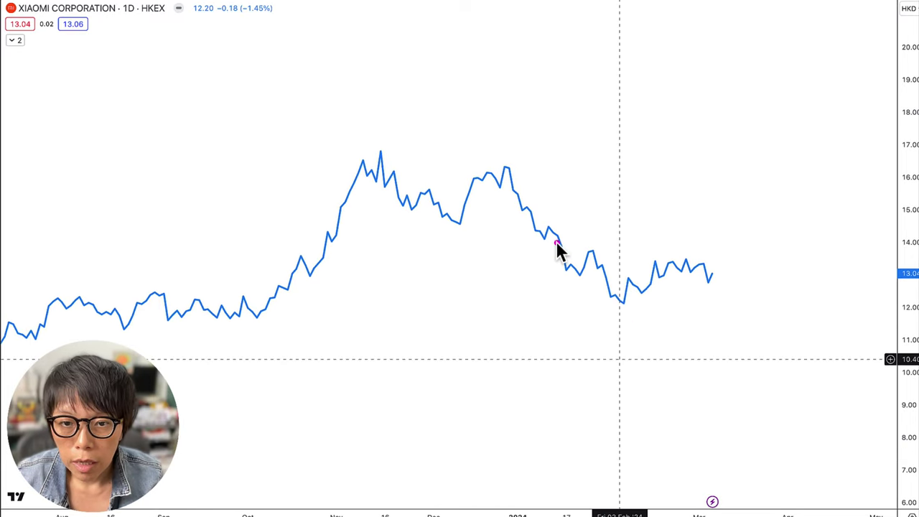
# Step: Sketch an inverted head and shoulders on the January–March 2024 prices with neckline, breakout arrow and downtrend arrow, and clear the sketch
pyautogui.moveTo(573, 277); pyautogui.dragTo(593, 252)
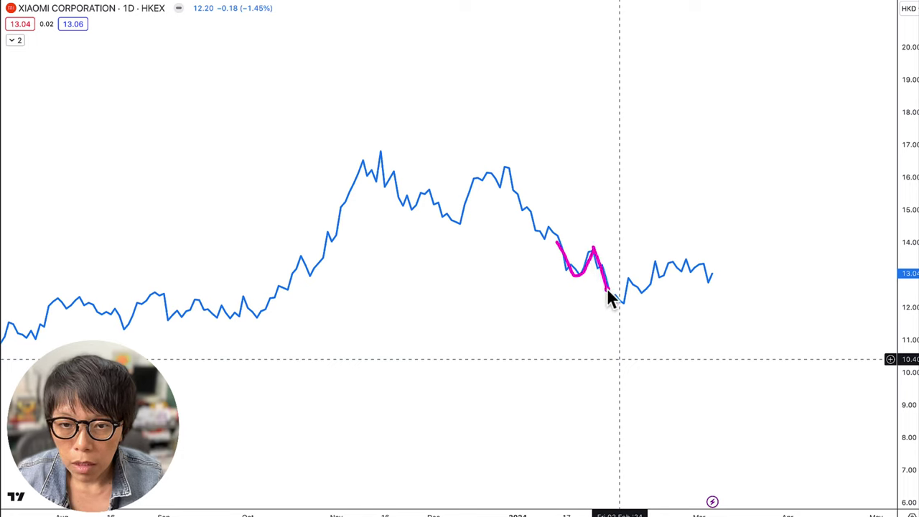
pyautogui.moveTo(652, 278)
pyautogui.mouseDown()
pyautogui.moveTo(657, 271)
pyautogui.moveTo(680, 286)
pyautogui.moveTo(715, 274)
pyautogui.moveTo(677, 278)
pyautogui.mouseUp()
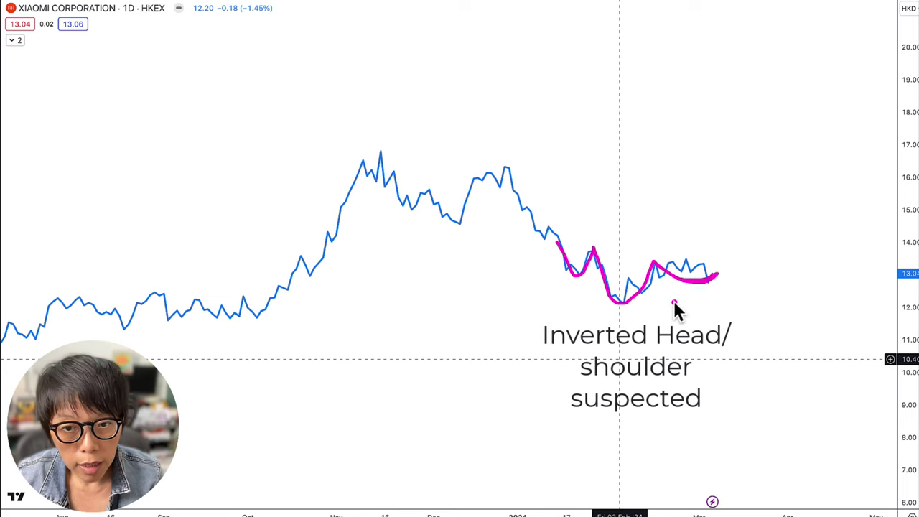
pyautogui.moveTo(577, 249); pyautogui.dragTo(673, 262)
pyautogui.moveTo(735, 266)
pyautogui.mouseDown()
pyautogui.moveTo(764, 268)
pyautogui.moveTo(716, 281)
pyautogui.moveTo(718, 255)
pyautogui.moveTo(733, 251)
pyautogui.mouseUp()
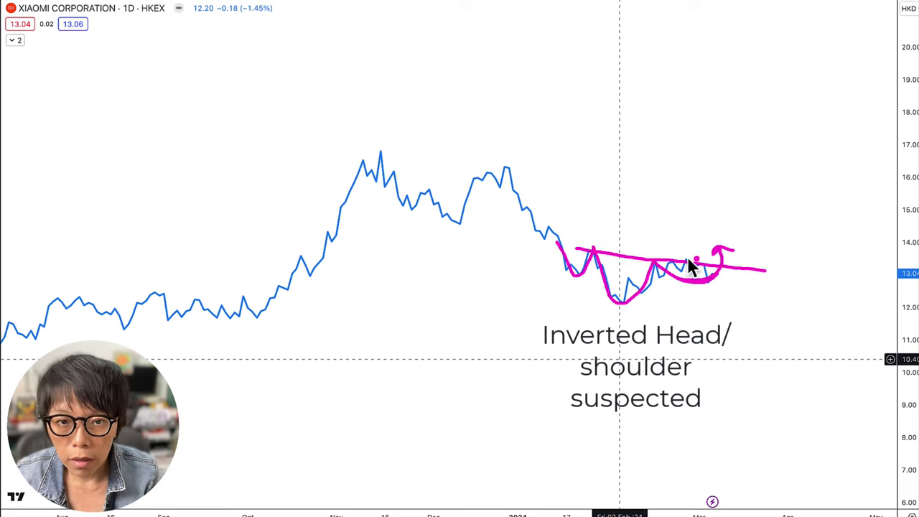
pyautogui.moveTo(378, 167); pyautogui.dragTo(502, 244)
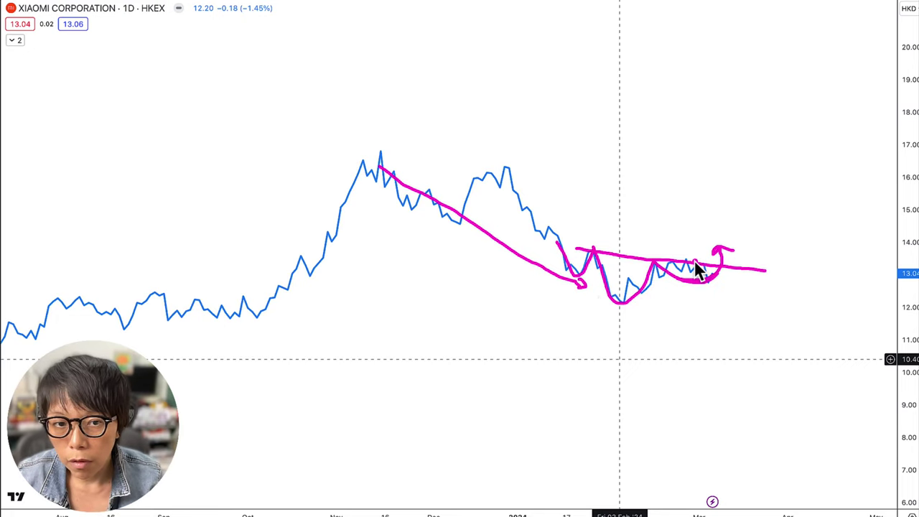
pyautogui.press('Escape')
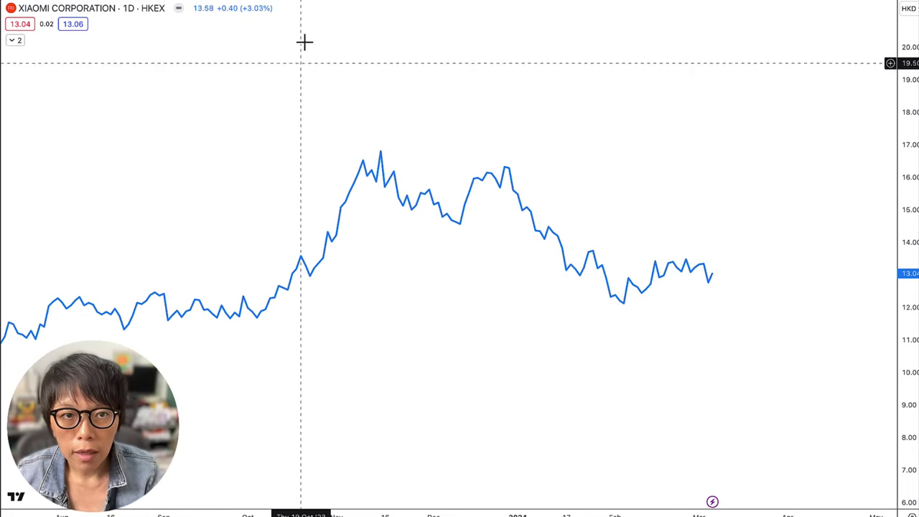
# Step: Switch the daily chart to candlesticks and draw a support zone rectangle from 12.60 to 12.82, spanning mid-March 2023 to 7 March 2024
pyautogui.click(291, 2)
pyautogui.scroll(-3, 552, 374)
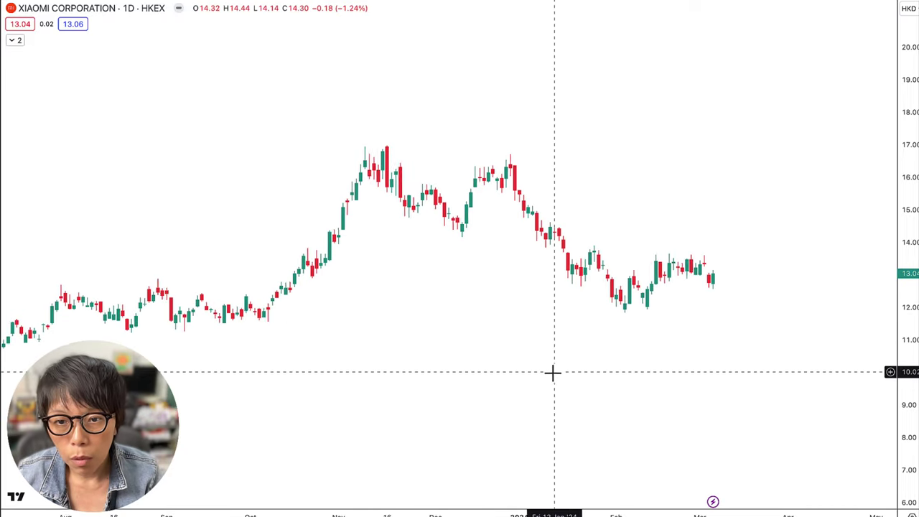
pyautogui.scroll(-2, 621, 354)
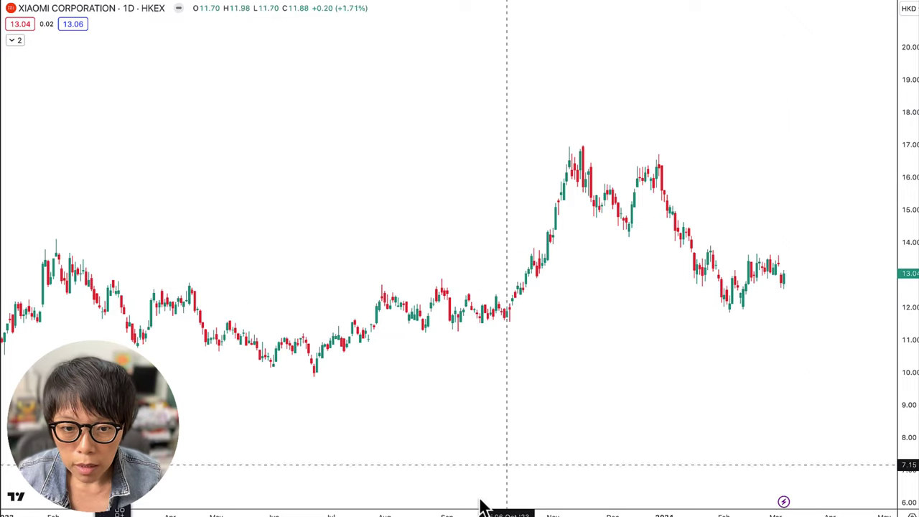
pyautogui.moveTo(785, 289); pyautogui.dragTo(134, 282)
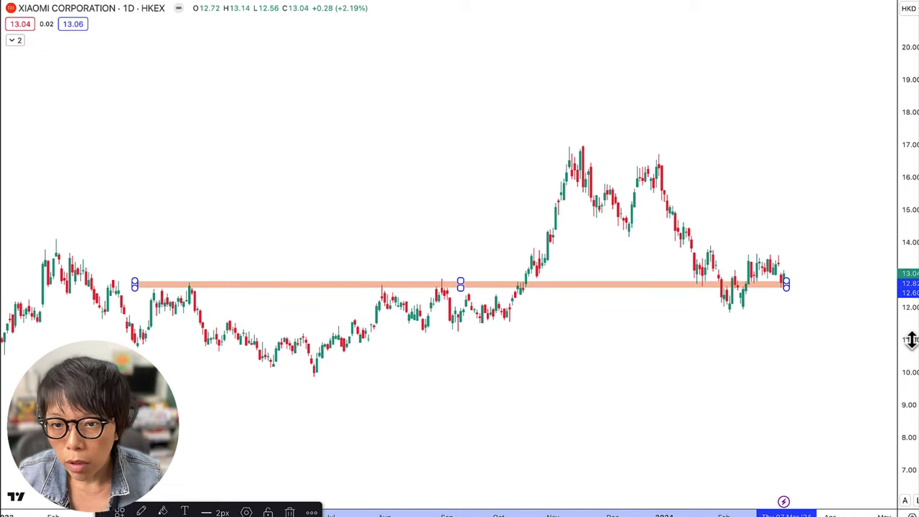
pyautogui.click(819, 320)
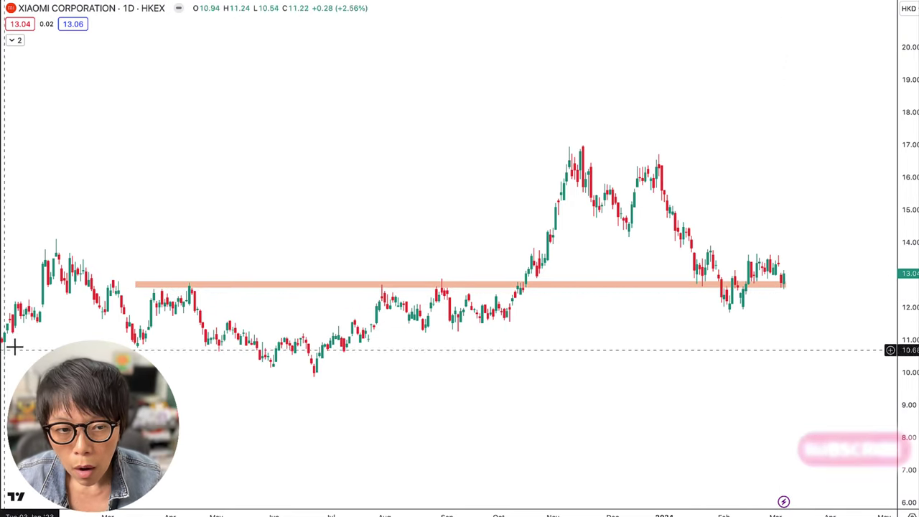
# Step: Mark the touches and breakout at the support zone with arrows, label both shoulders "S", and clear the marks
pyautogui.moveTo(184, 245)
pyautogui.mouseDown()
pyautogui.moveTo(185, 275)
pyautogui.moveTo(195, 265)
pyautogui.mouseUp()
pyautogui.moveTo(378, 255); pyautogui.dragTo(369, 265)
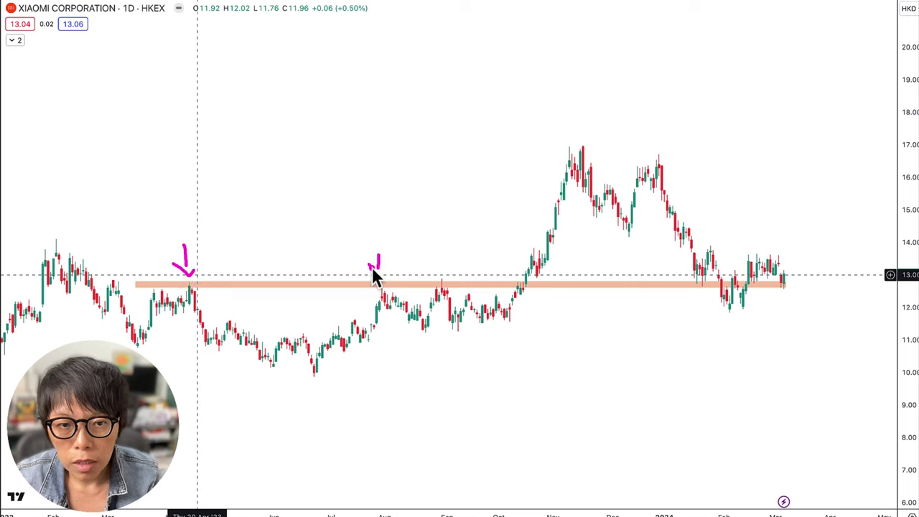
pyautogui.moveTo(443, 256)
pyautogui.mouseDown()
pyautogui.moveTo(442, 274)
pyautogui.moveTo(458, 268)
pyautogui.mouseUp()
pyautogui.moveTo(705, 298); pyautogui.dragTo(706, 316)
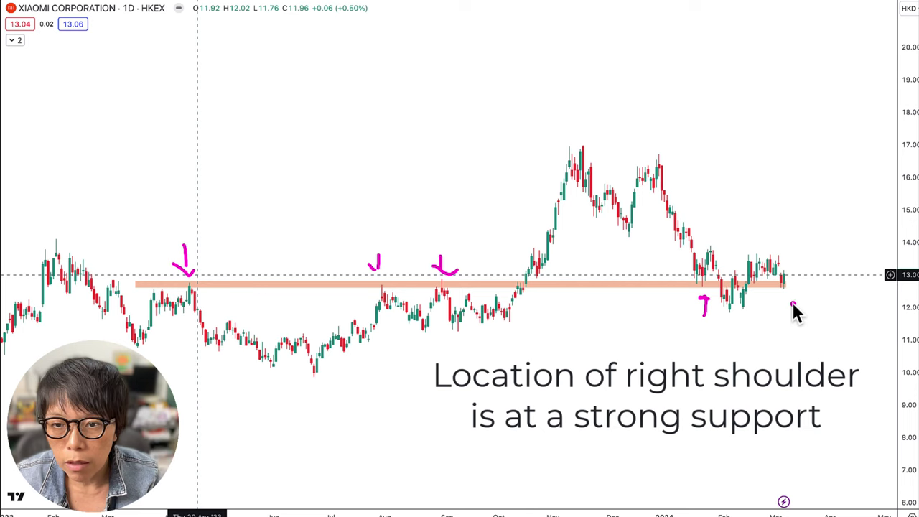
pyautogui.moveTo(773, 302); pyautogui.dragTo(785, 292)
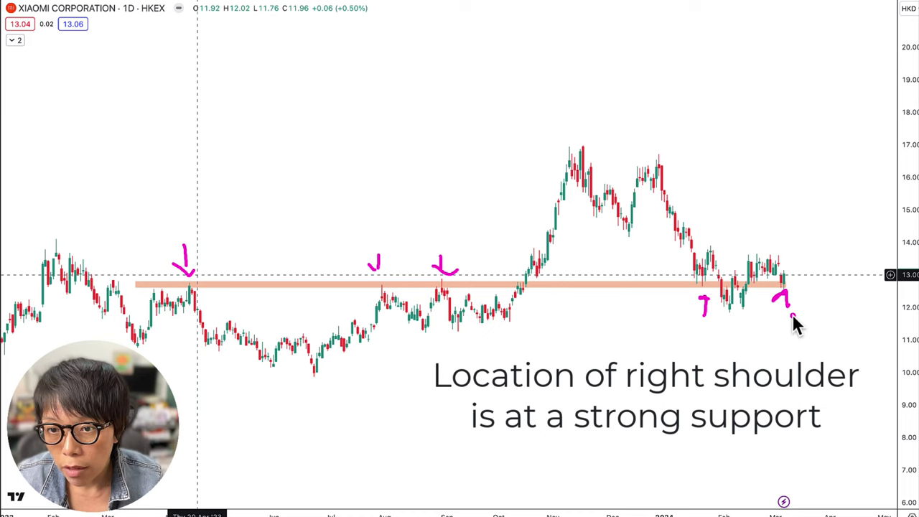
pyautogui.moveTo(787, 321); pyautogui.dragTo(773, 331)
pyautogui.moveTo(704, 324); pyautogui.dragTo(693, 337)
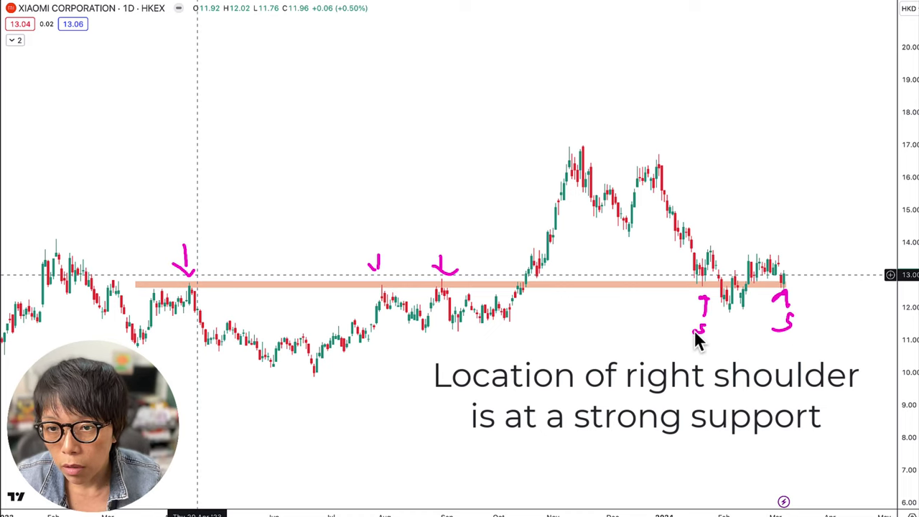
pyautogui.press('Escape')
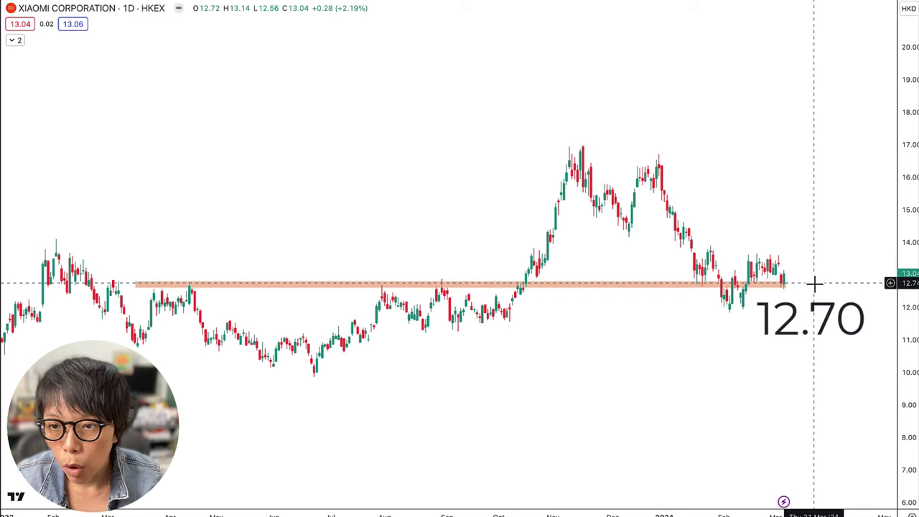
pyautogui.click(531, 284)
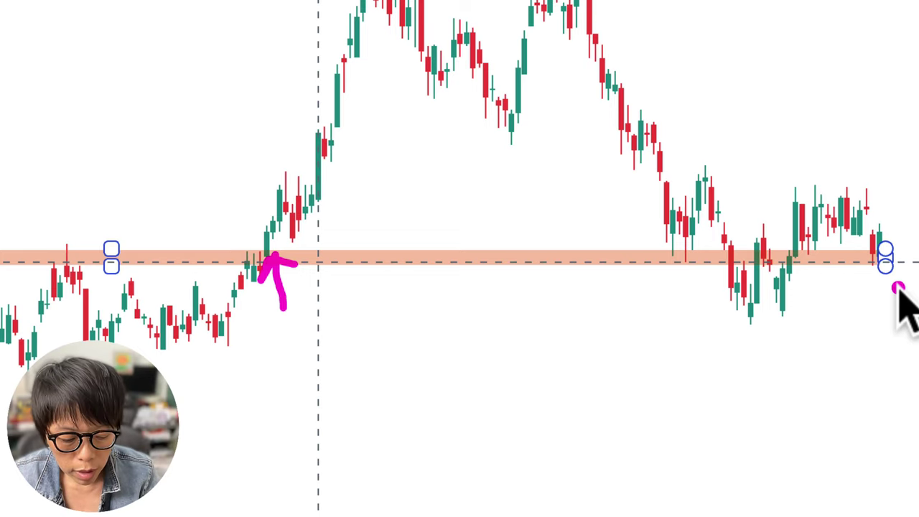
pyautogui.press('Escape')
# Step: Draw an extended neckline trend line from the 24 January 2024 high at 13.84 down across the recent highs through 13.30
pyautogui.scroll(2, 896, 301)
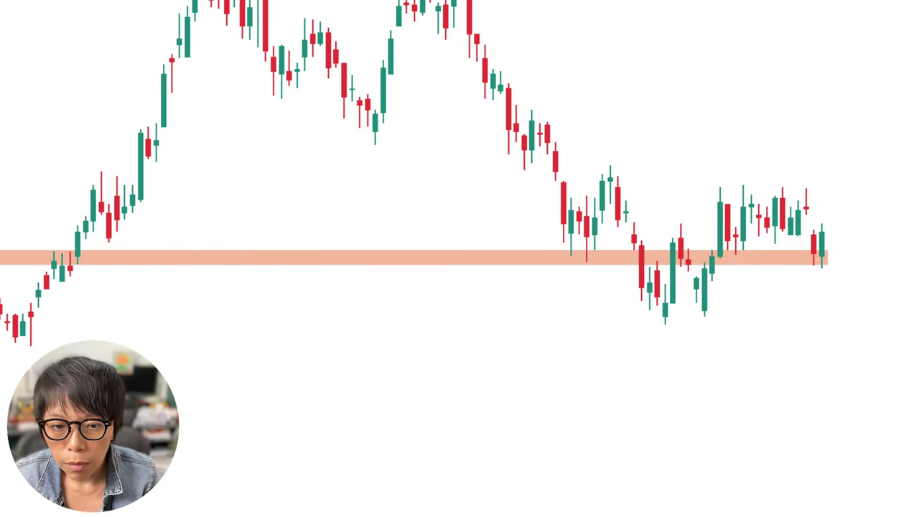
pyautogui.click(602, 170)
pyautogui.click(900, 211)
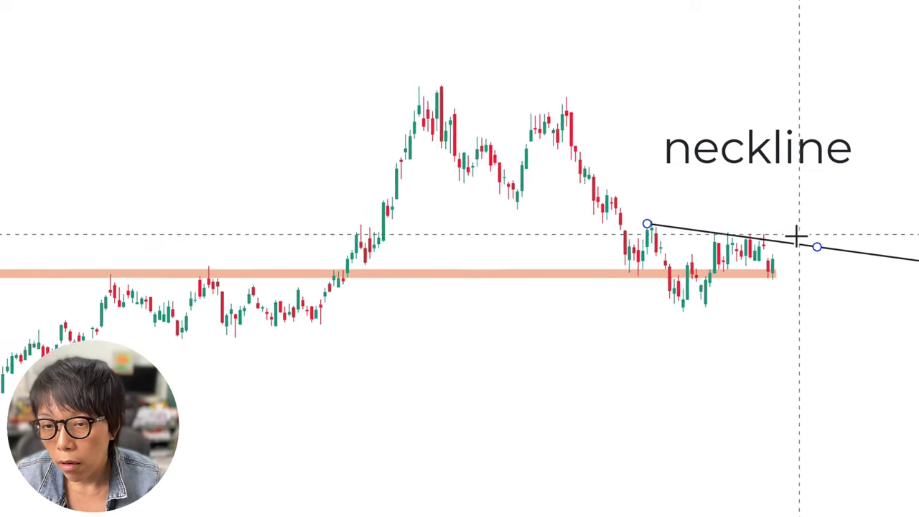
# Step: Sketch a horizontal resistance line at about 13.6 over the recent highs and an upward breakout arrow crossing it
pyautogui.scroll(3, 772, 253)
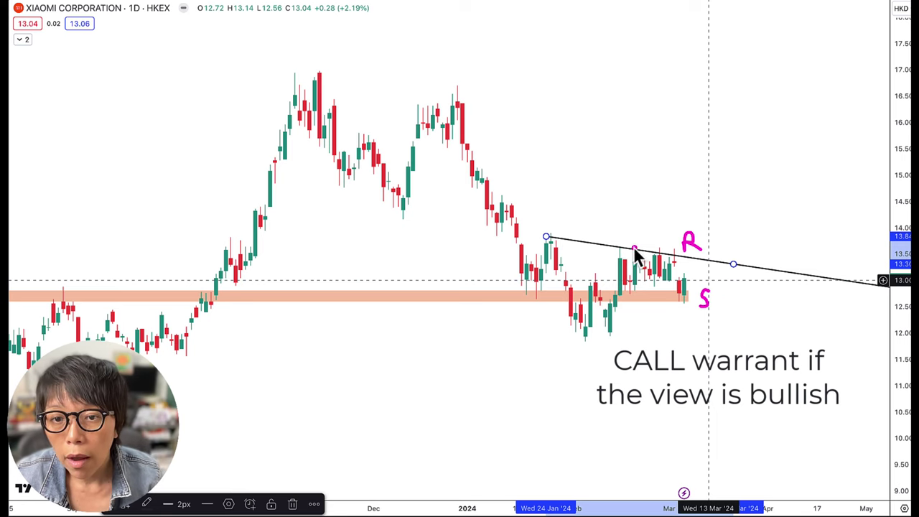
pyautogui.moveTo(620, 249); pyautogui.dragTo(744, 248)
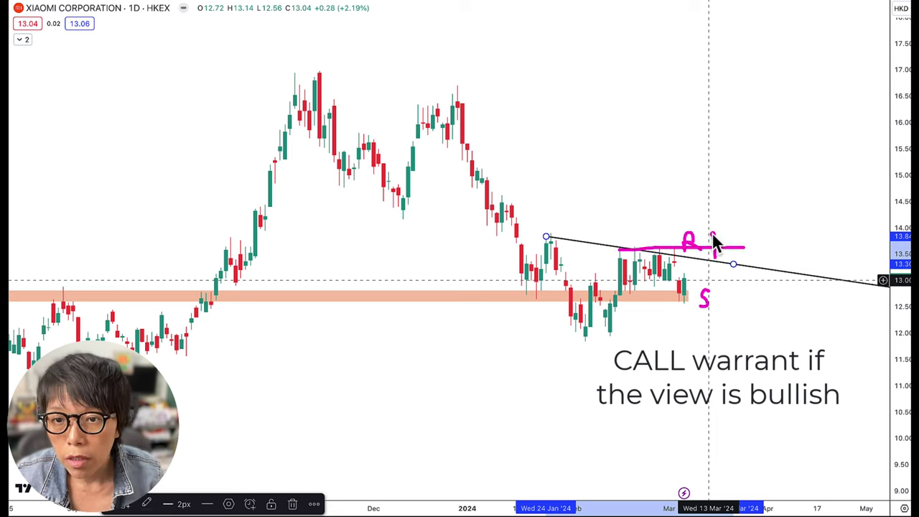
pyautogui.moveTo(709, 235); pyautogui.dragTo(725, 236)
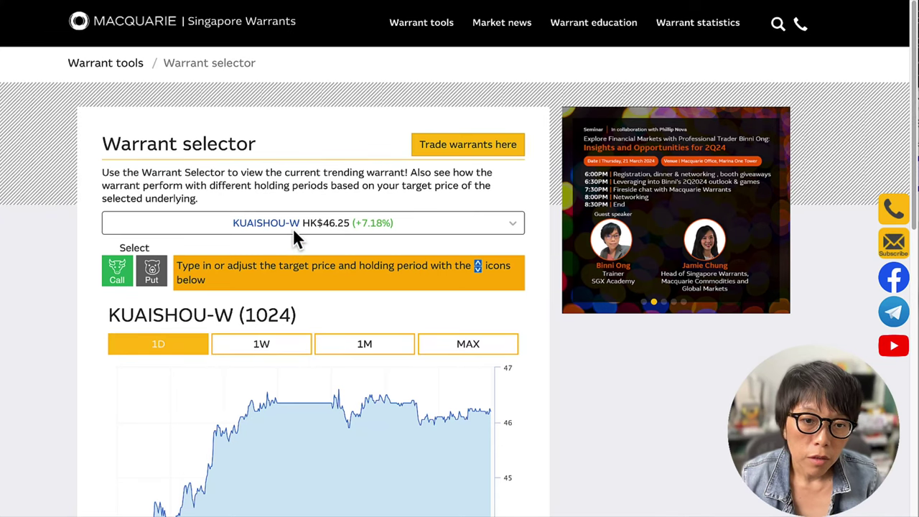
# Step: Open the Warrant selector on the Macquarie Singapore Warrants site and select XIAOMI as the underlying
pyautogui.click(400, 30)
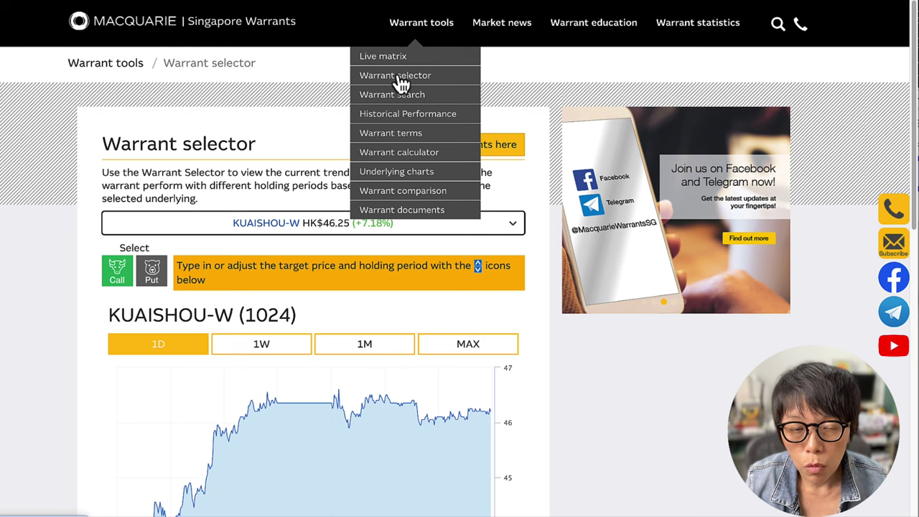
pyautogui.tripleClick(324, 224)
pyautogui.click(324, 224)
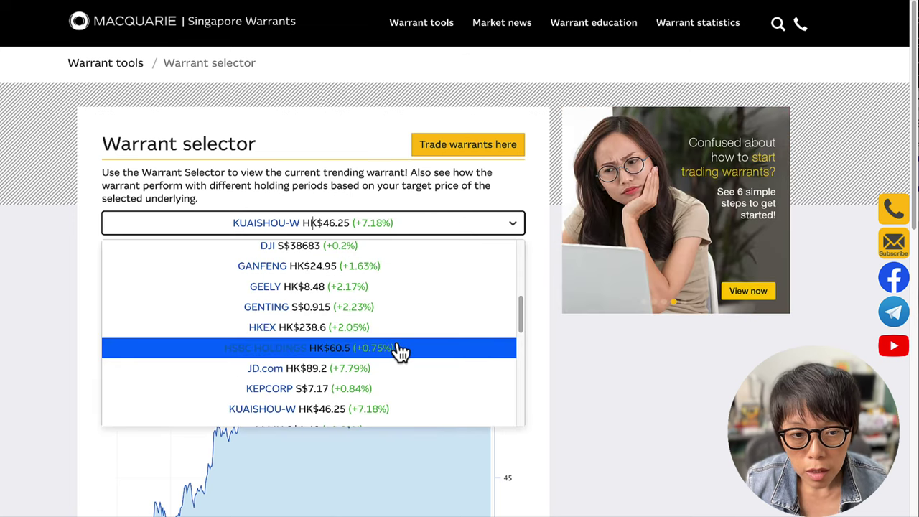
pyautogui.scroll(-5, 393, 349)
pyautogui.scroll(-5, 384, 366)
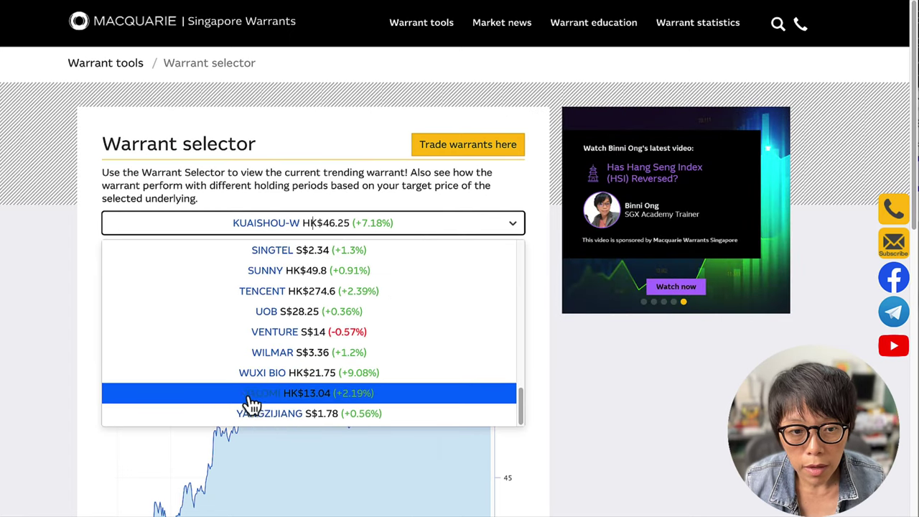
pyautogui.click(273, 395)
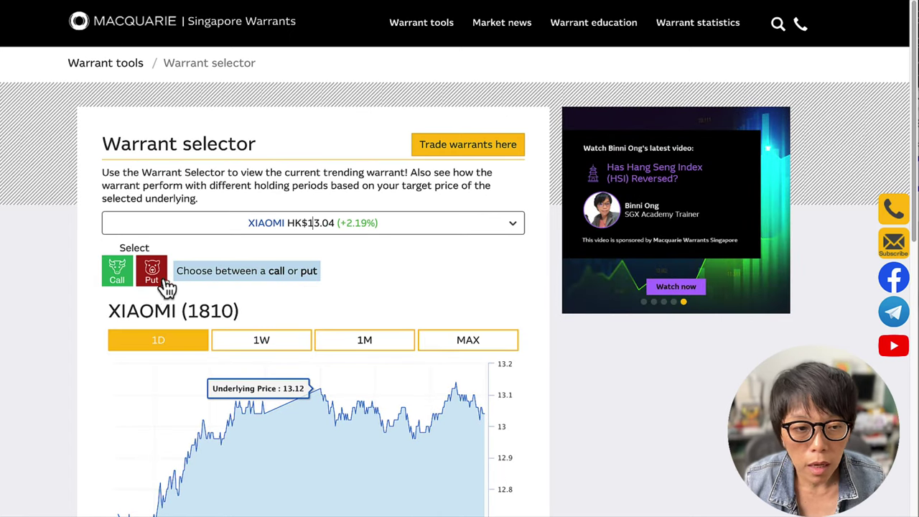
# Step: Choose call warrants for XIAOMI in the Warrant selector
pyautogui.click(122, 280)
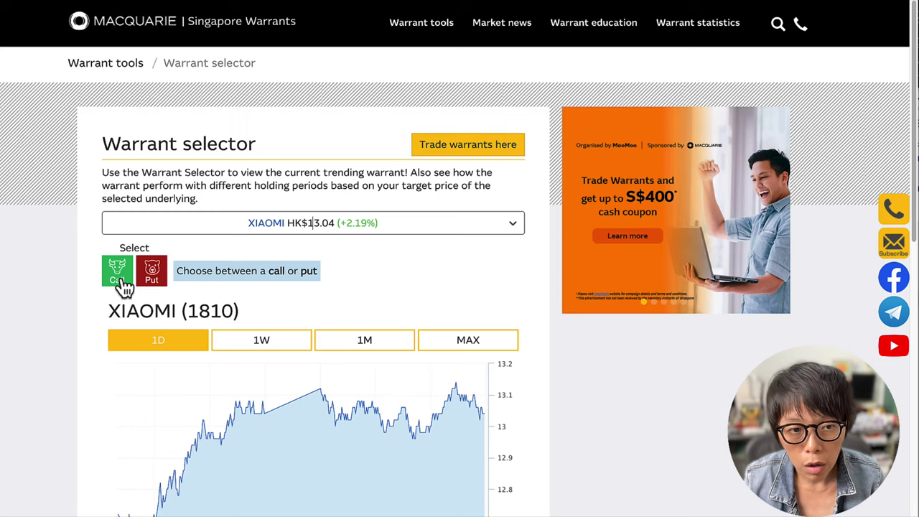
pyautogui.scroll(2, 143, 273)
pyautogui.scroll(3, 159, 267)
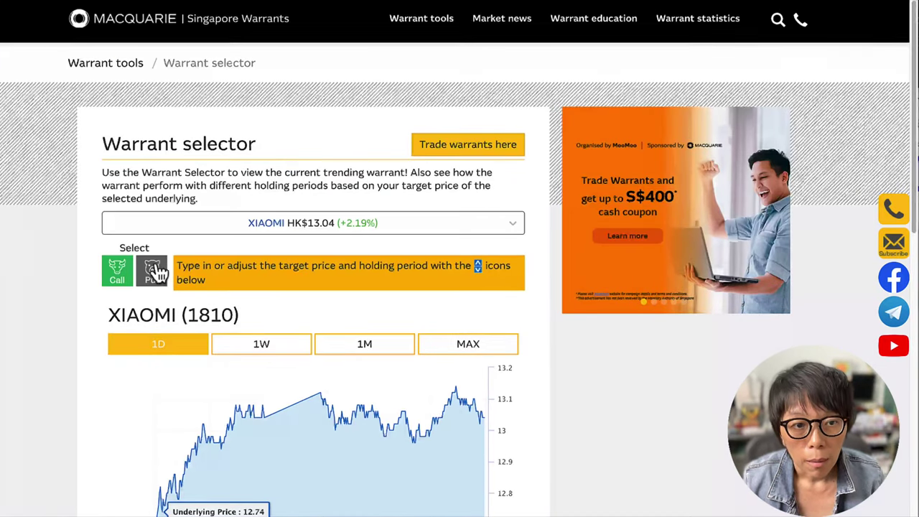